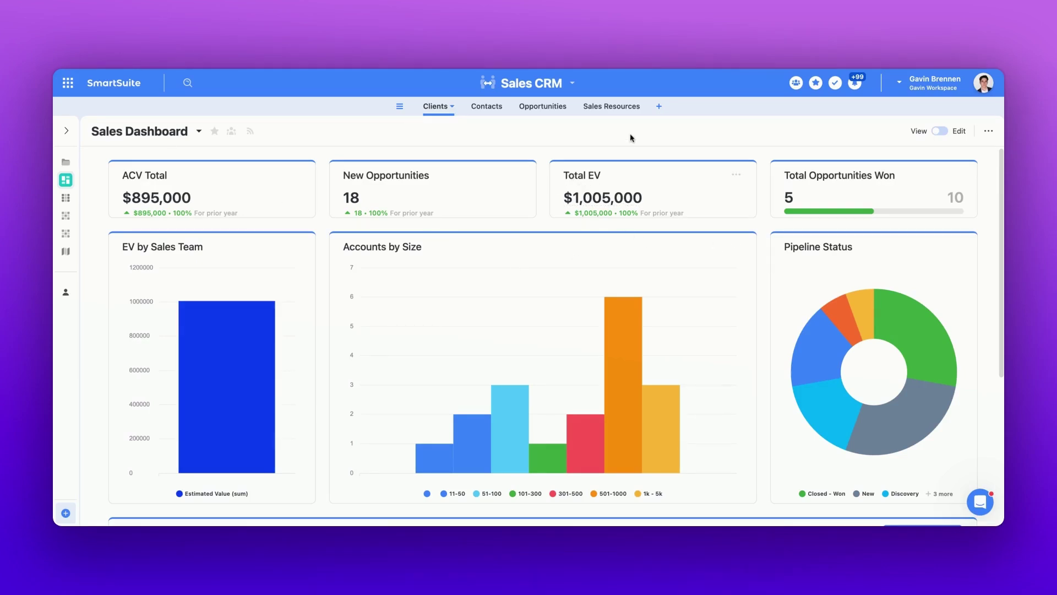
Step: Put the dashboard in edit mode and add a Simple Banner widget
scroll(684, 267, "down", 1)
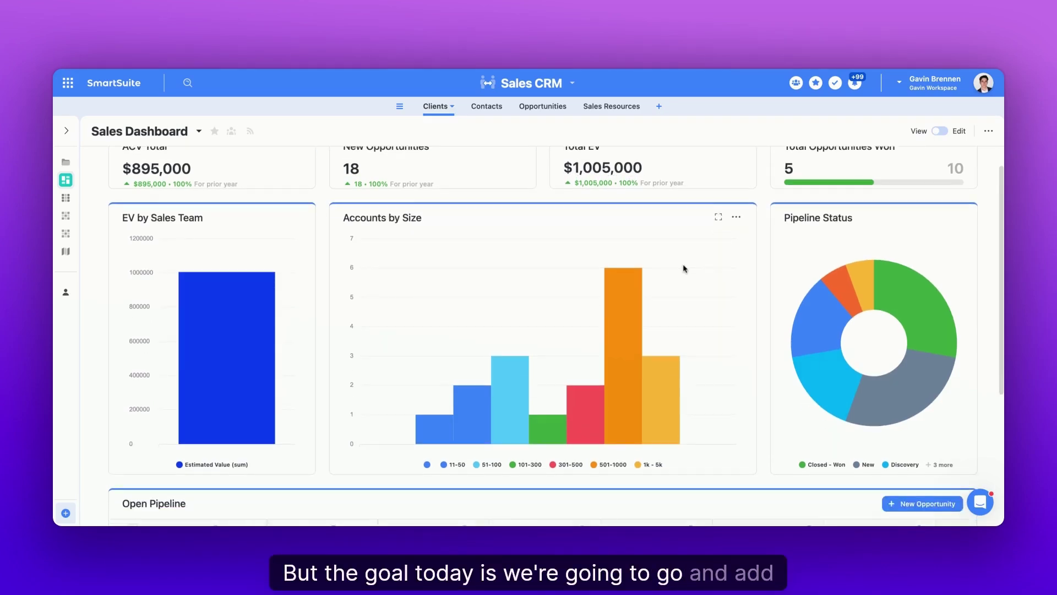
scroll(685, 266, "up", 1)
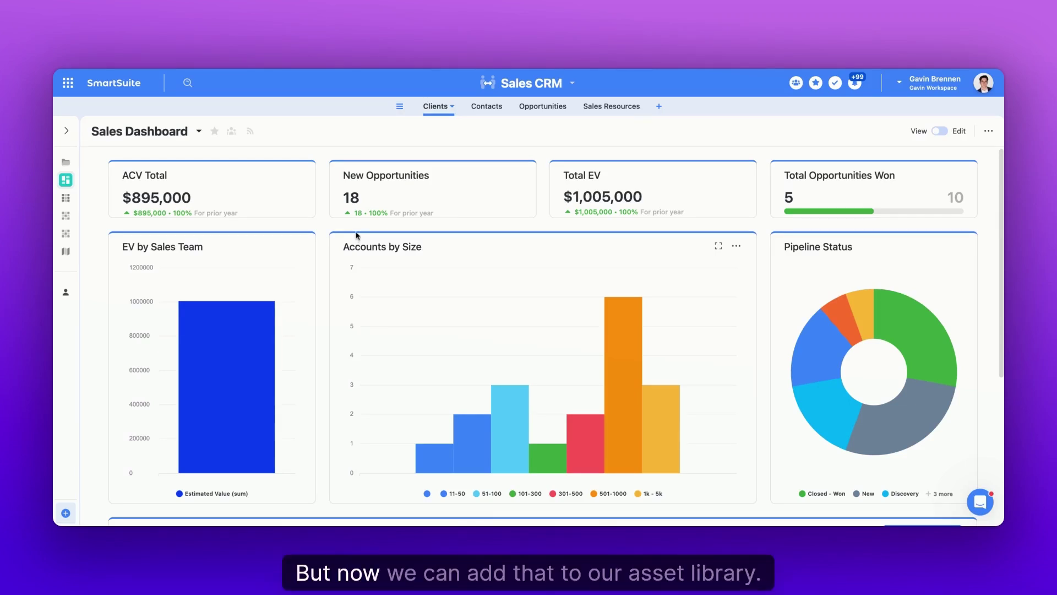
left_click(943, 132)
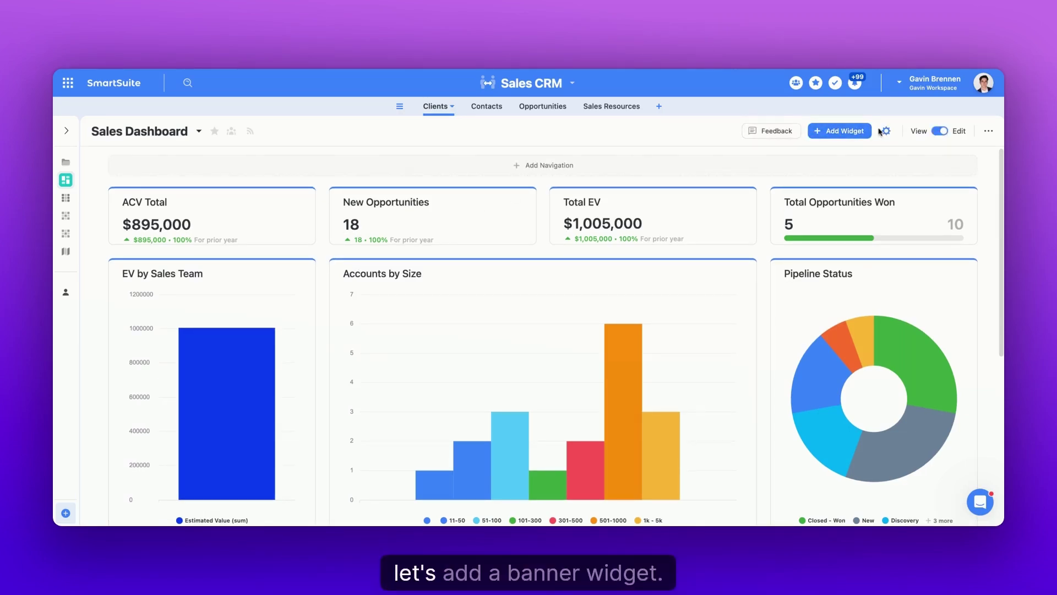
left_click(844, 132)
left_click(976, 207)
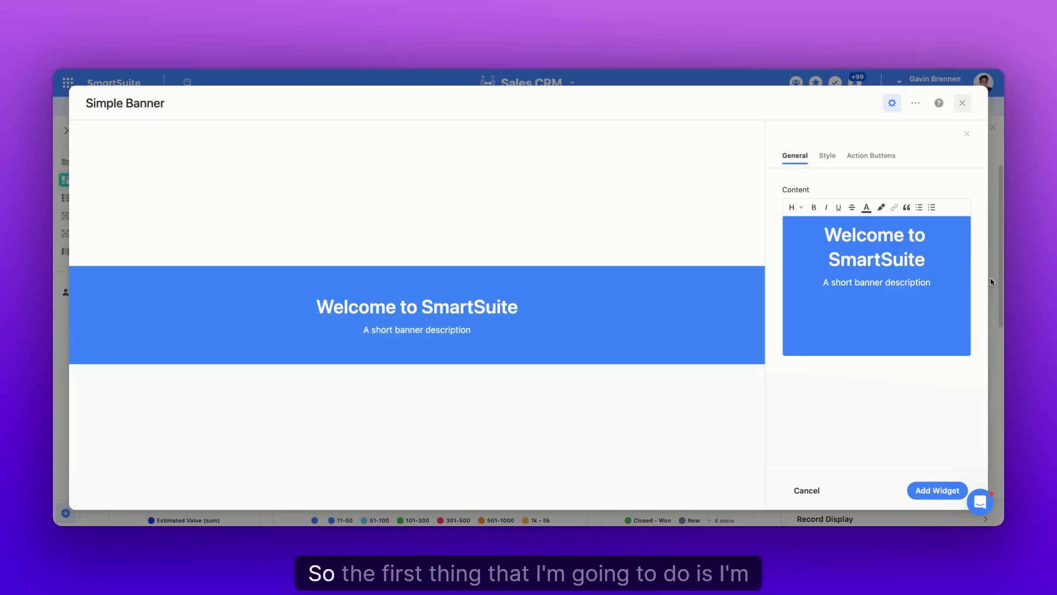
Step: Change the banner's Style background type to Upload Image
left_click(823, 160)
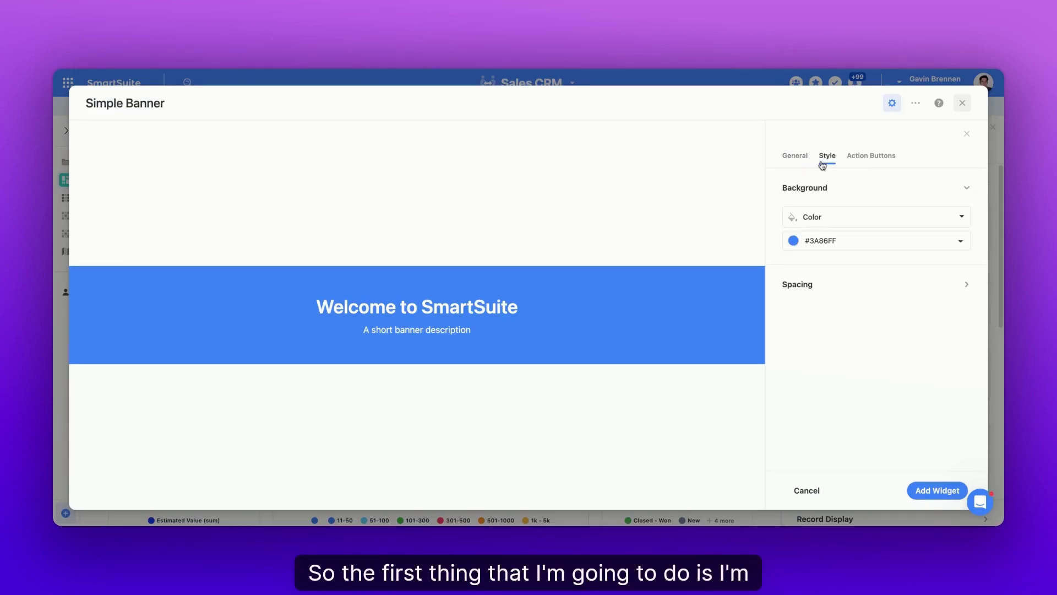
left_click(816, 218)
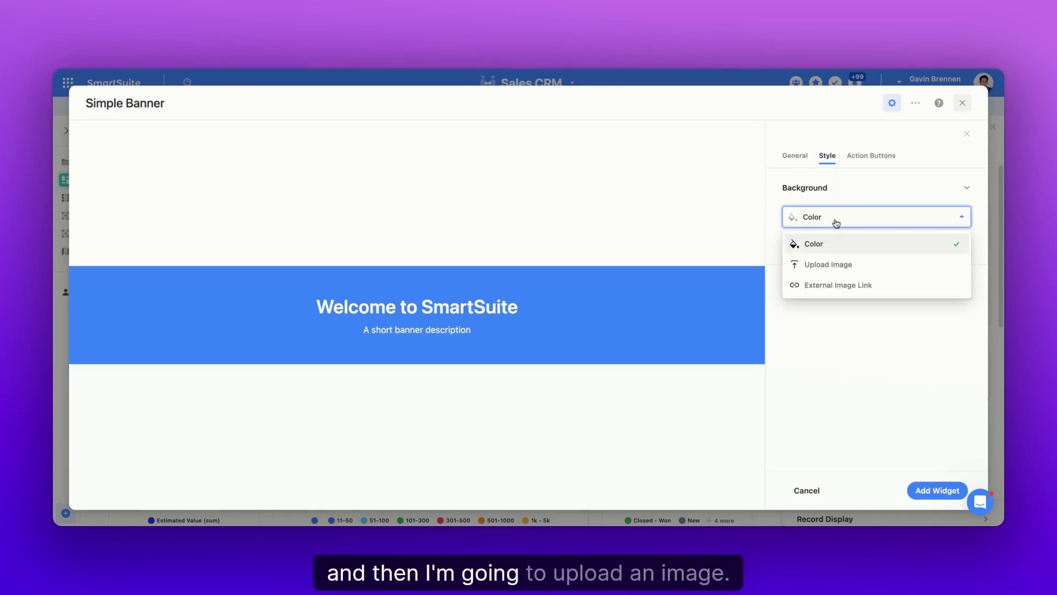
left_click(826, 266)
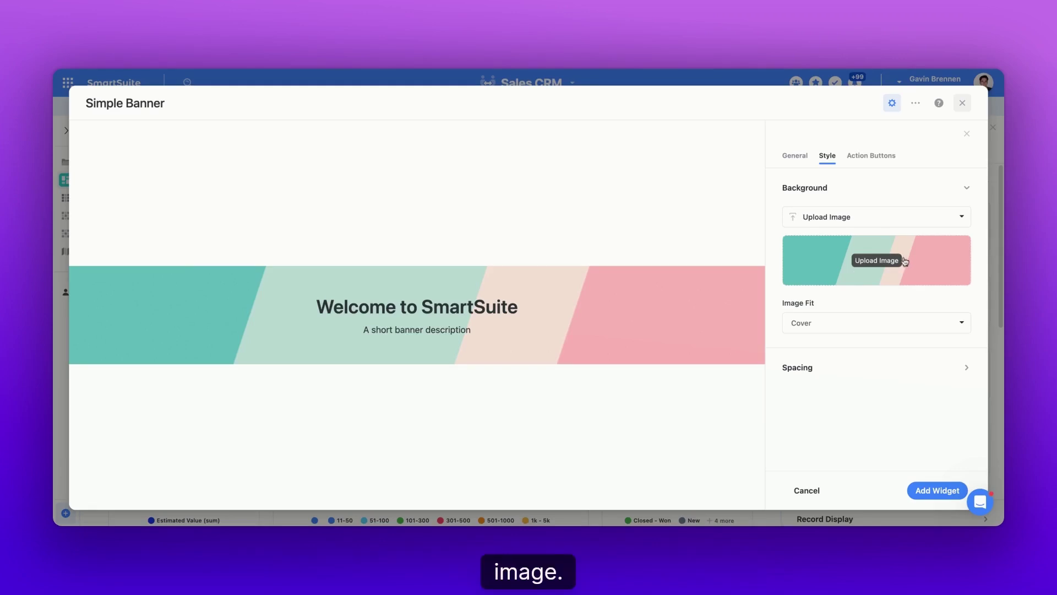
Step: Open the background Image Library and go to its Search for Images tab of Unsplash photos
left_click(872, 264)
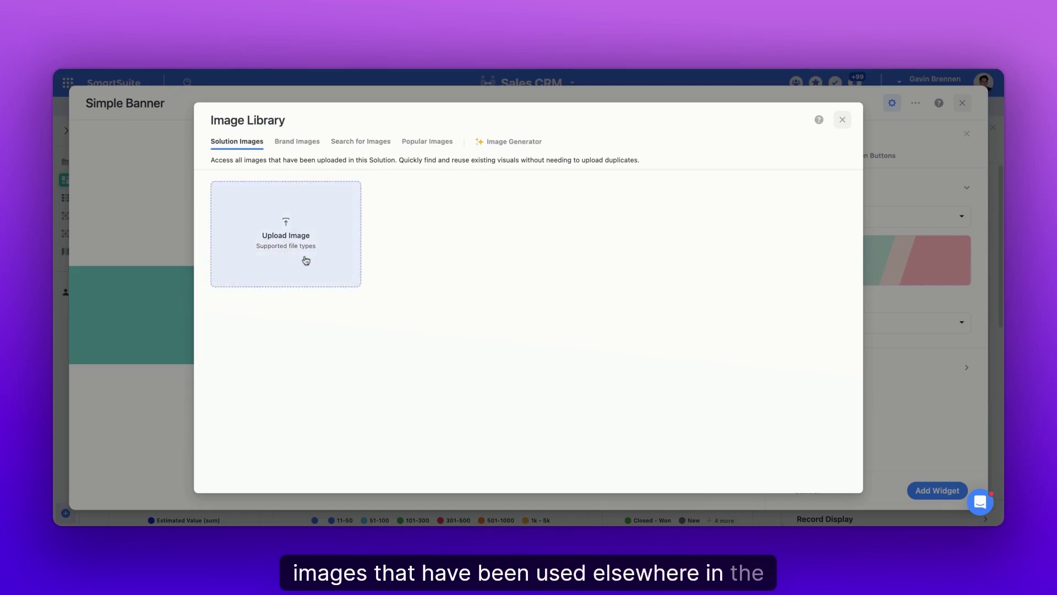
left_click(298, 145)
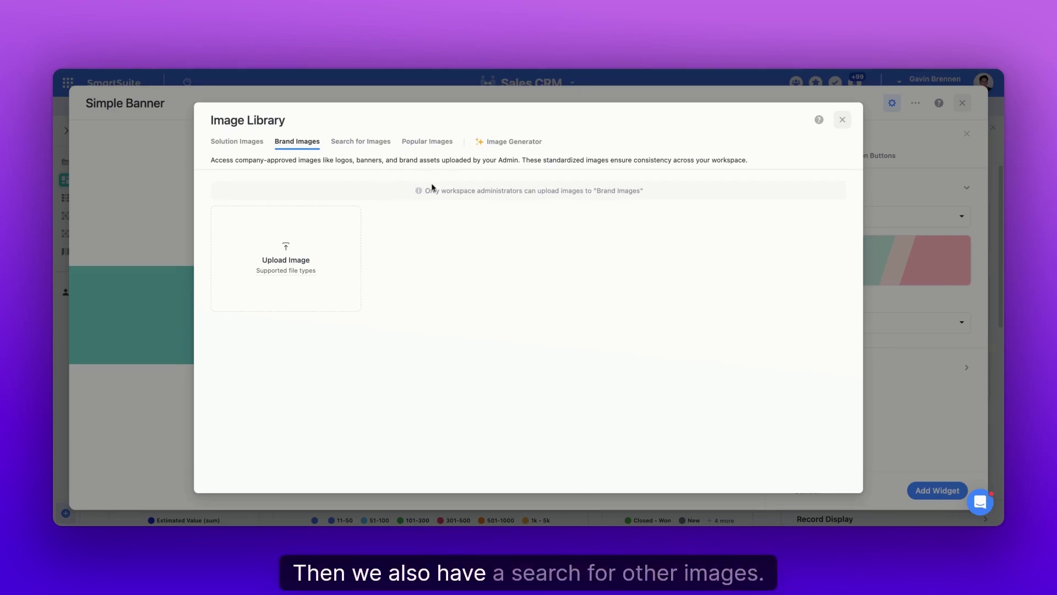
left_click(356, 142)
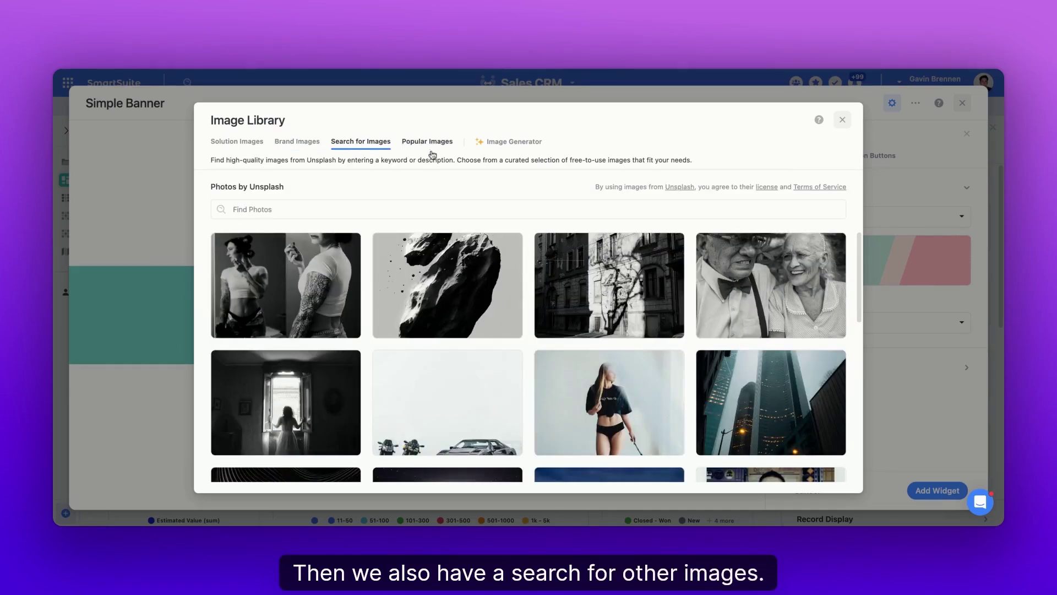
Step: Search Unsplash for 'granite' and use a dark granite photo as the banner background
left_click(284, 209)
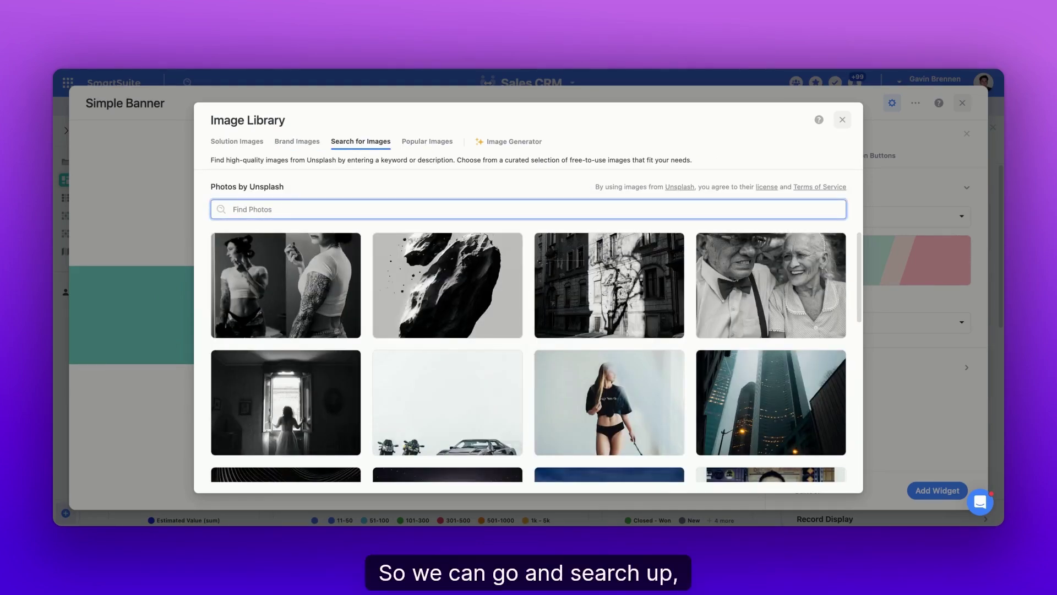
type("granite")
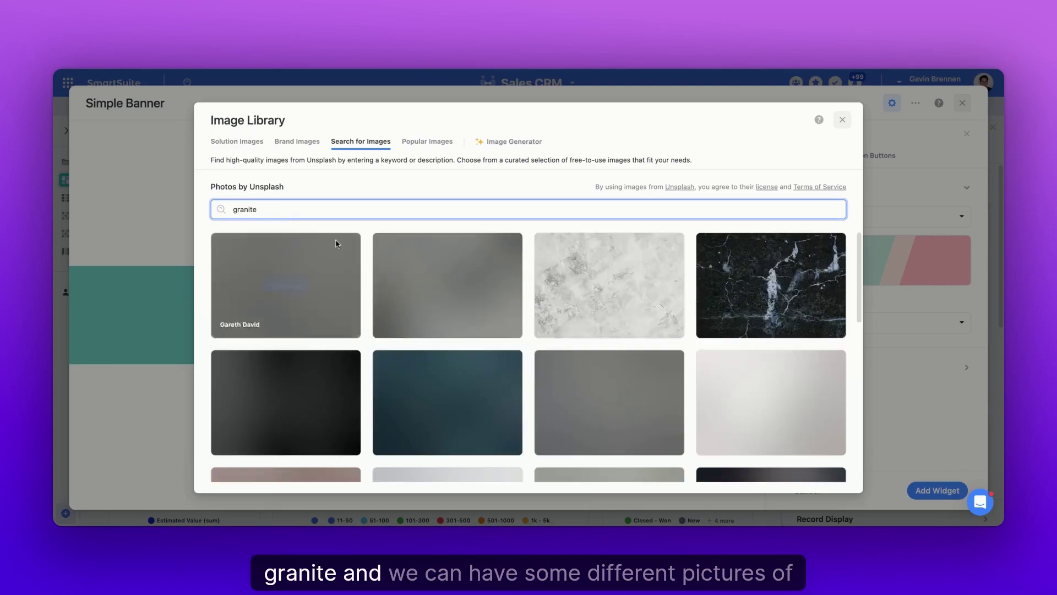
scroll(543, 289, "down", 1)
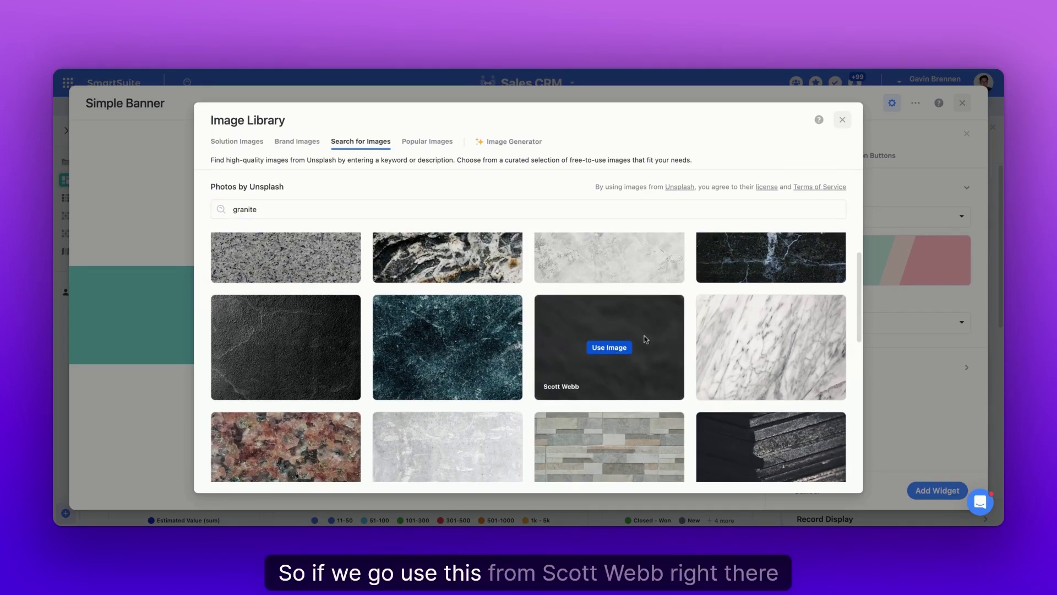
left_click(627, 342)
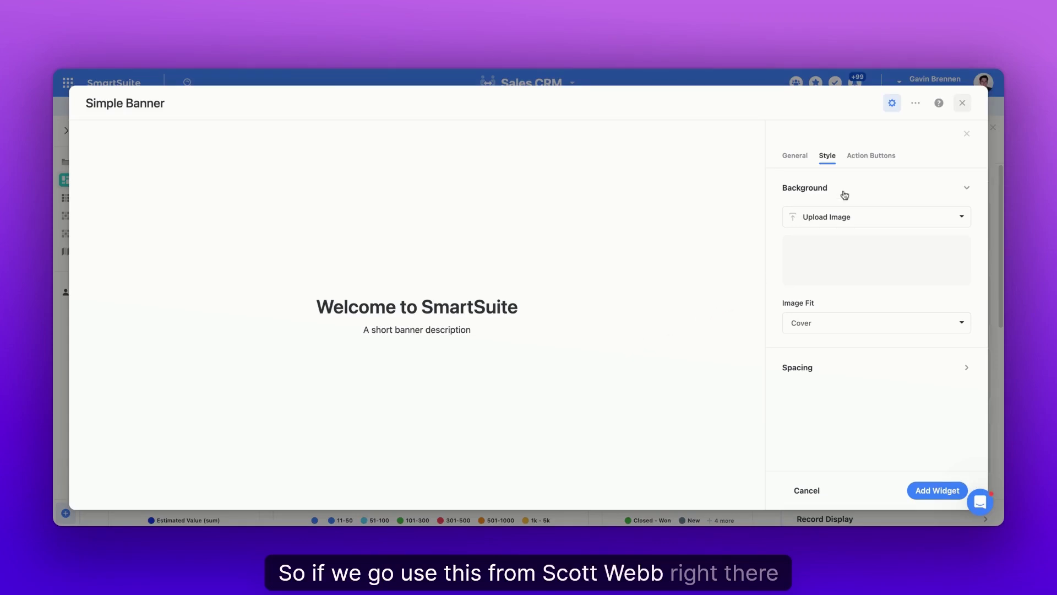
Step: Make the 'Welcome to SmartSuite' heading white, then reopen the background image library
left_click(795, 156)
left_click_drag(929, 263, 806, 231)
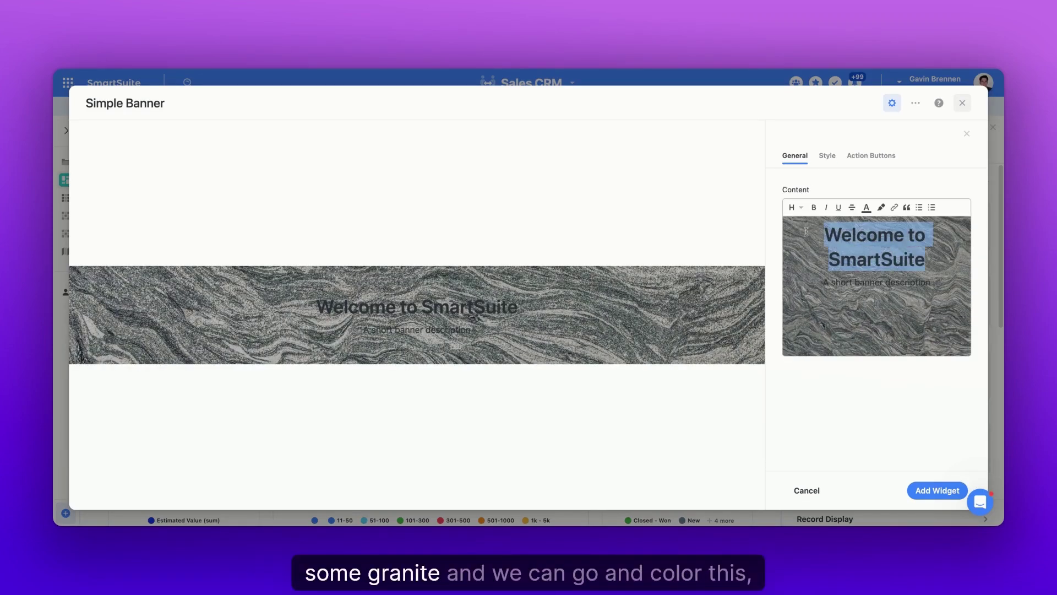
left_click(866, 207)
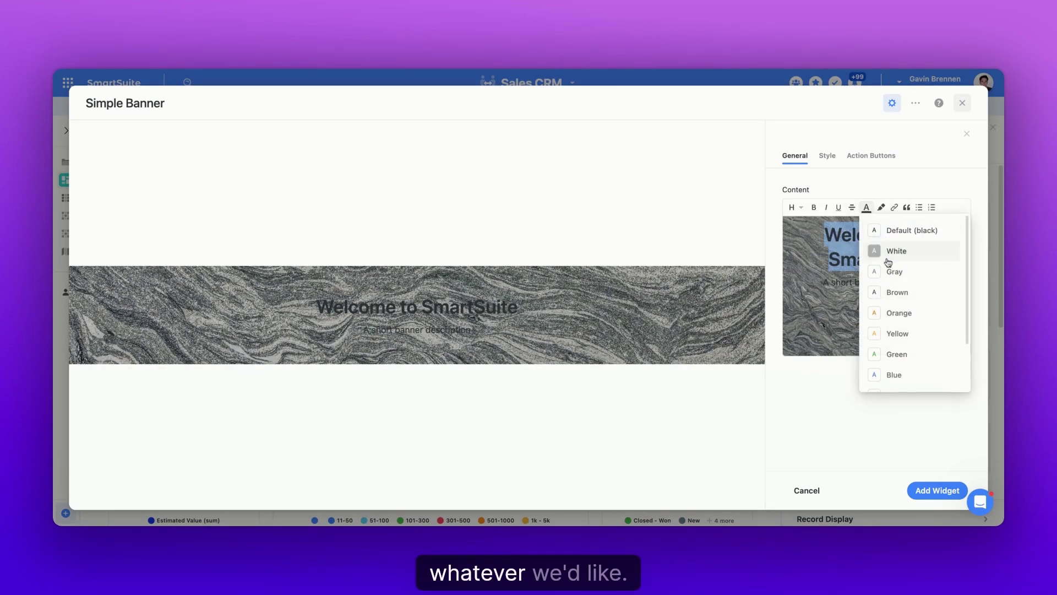
left_click(889, 250)
key("Right")
left_click(828, 156)
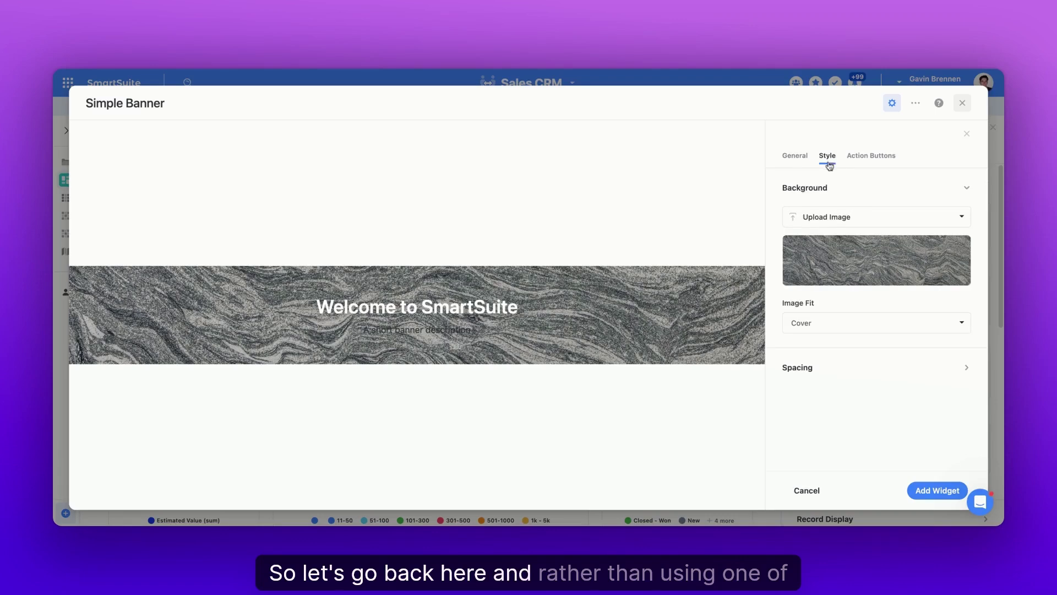
left_click(869, 264)
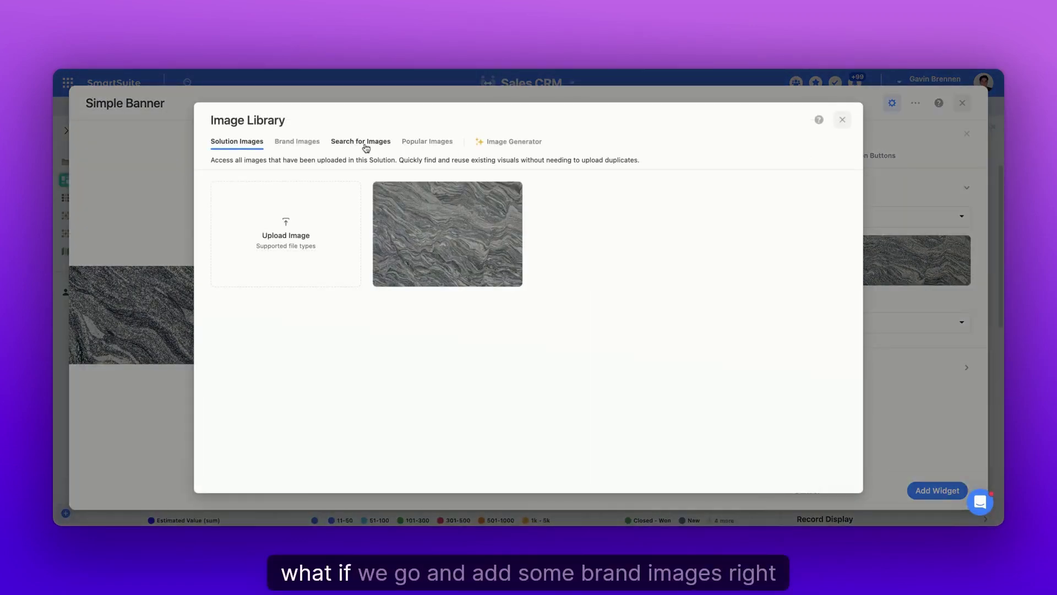
Step: Open the Upload Image window in the Brand Images collection
left_click(296, 144)
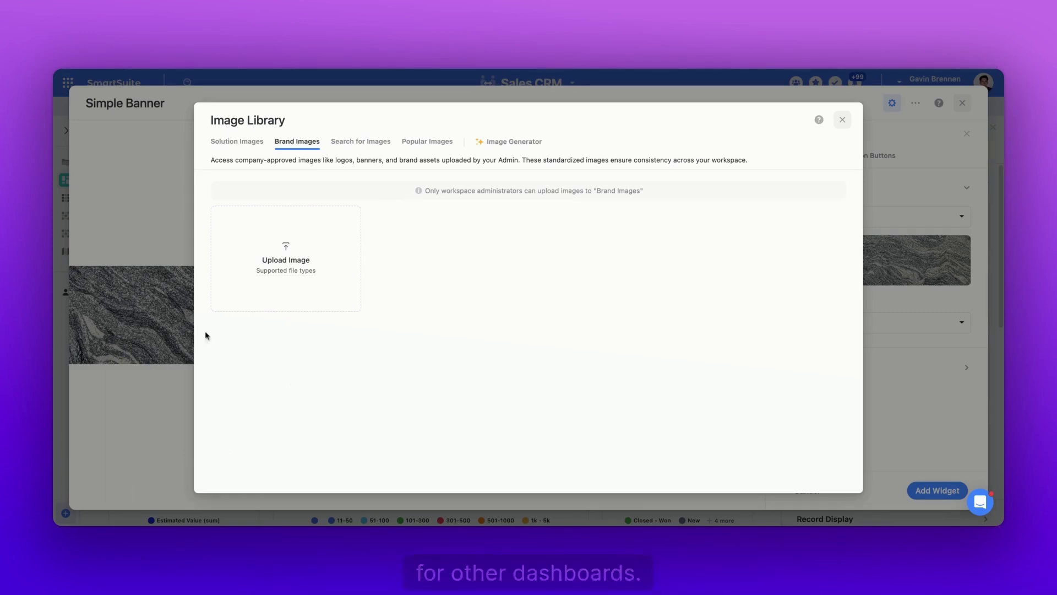
left_click(287, 249)
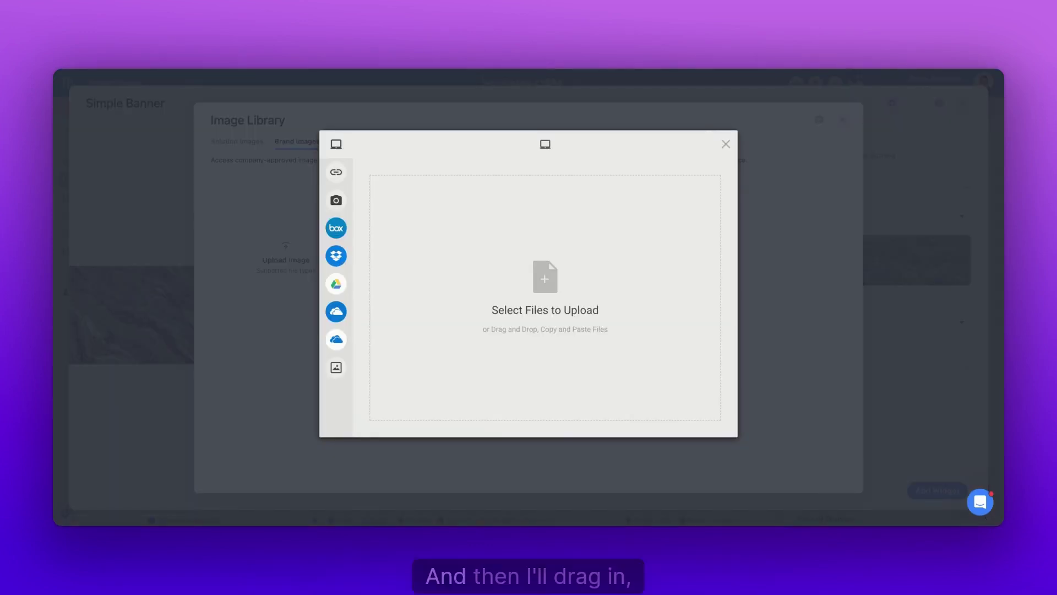
Step: Upload the blue banner image file into Brand Images
left_click_drag(732, 330, 545, 297)
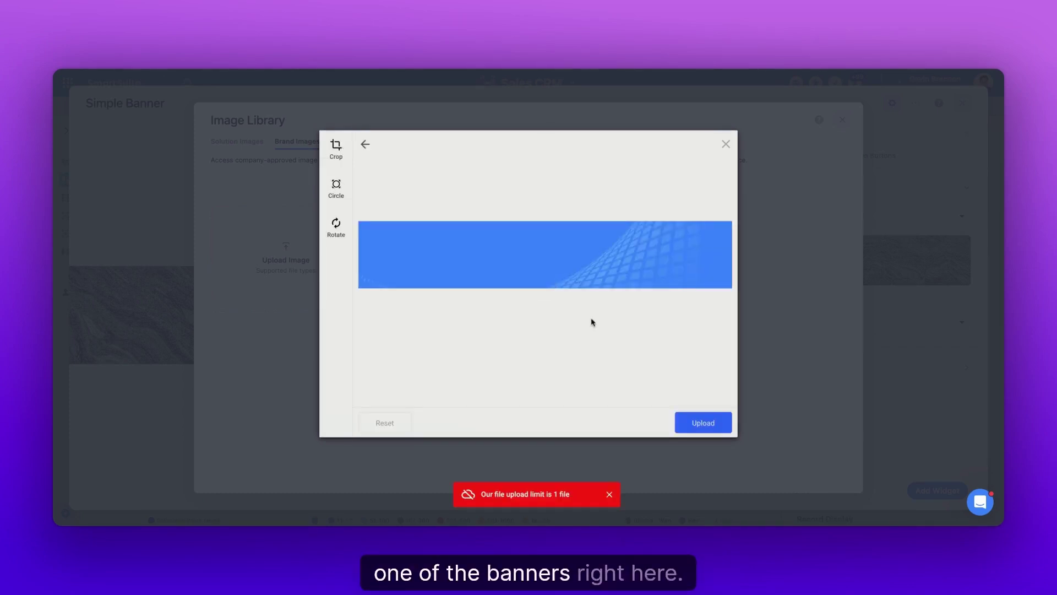
left_click(698, 424)
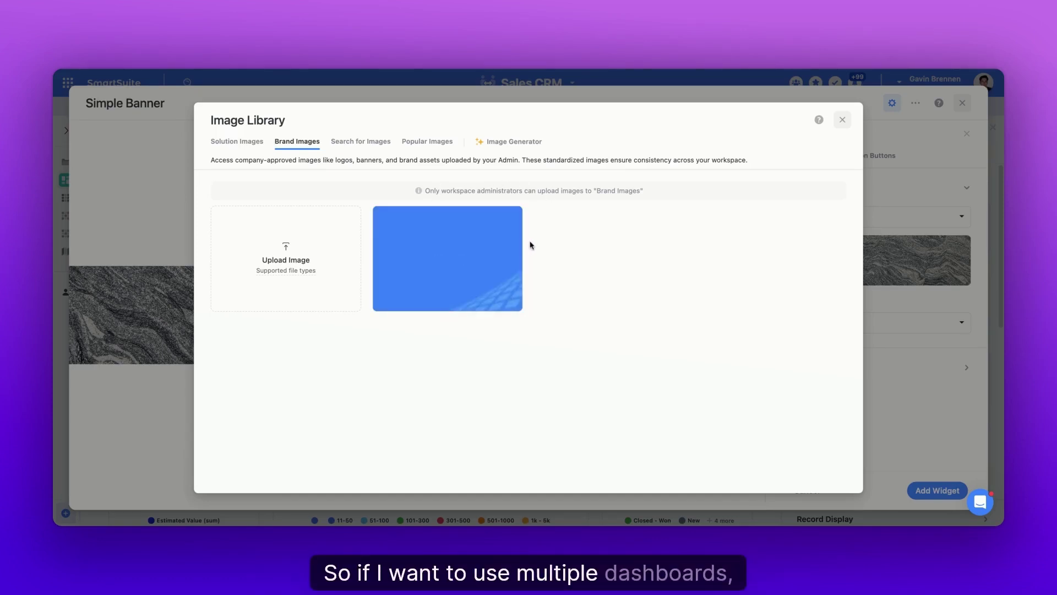
Step: Use the uploaded blue brand image as the banner background instead of the granite photo
mouse_move(473, 250)
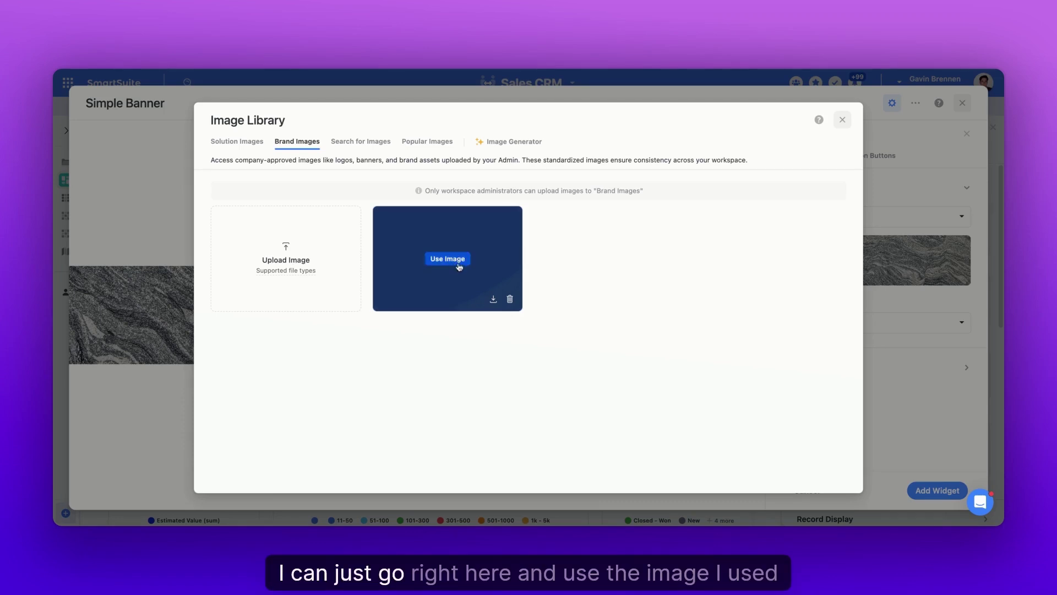
left_click(449, 259)
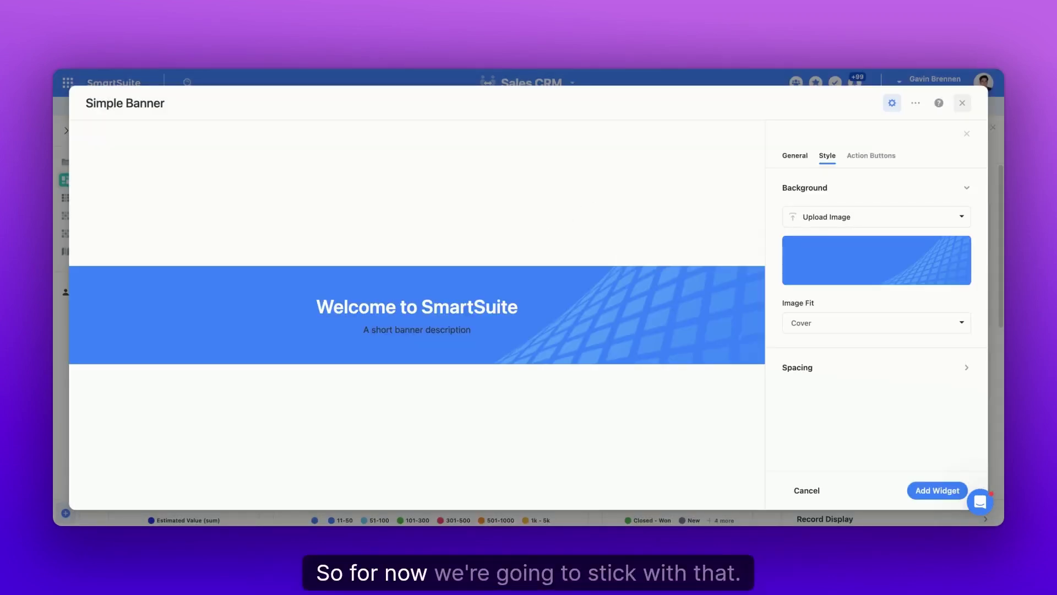
Step: Format the banner heading as a centred Heading 1
left_click(795, 155)
left_click_drag(947, 265, 784, 244)
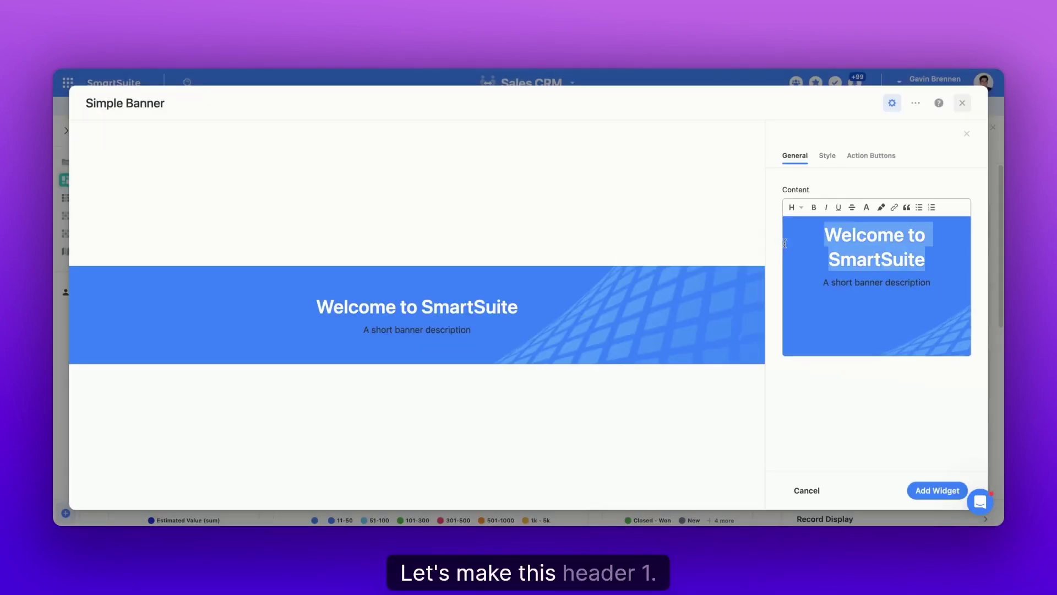
left_click(792, 207)
left_click(844, 239)
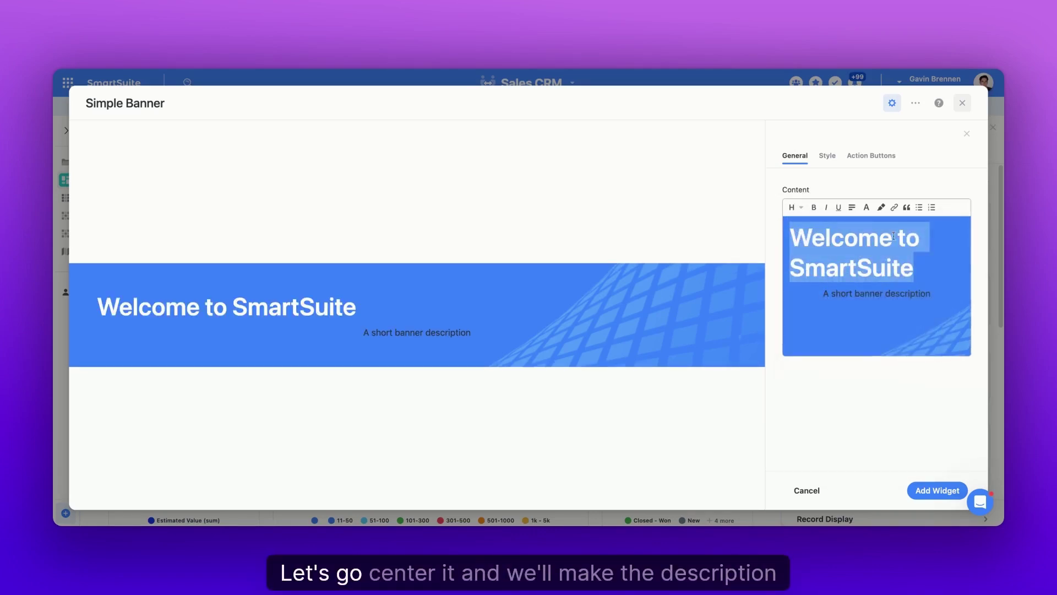
left_click(919, 263)
triple_click(919, 263)
left_click(852, 207)
left_click(853, 220)
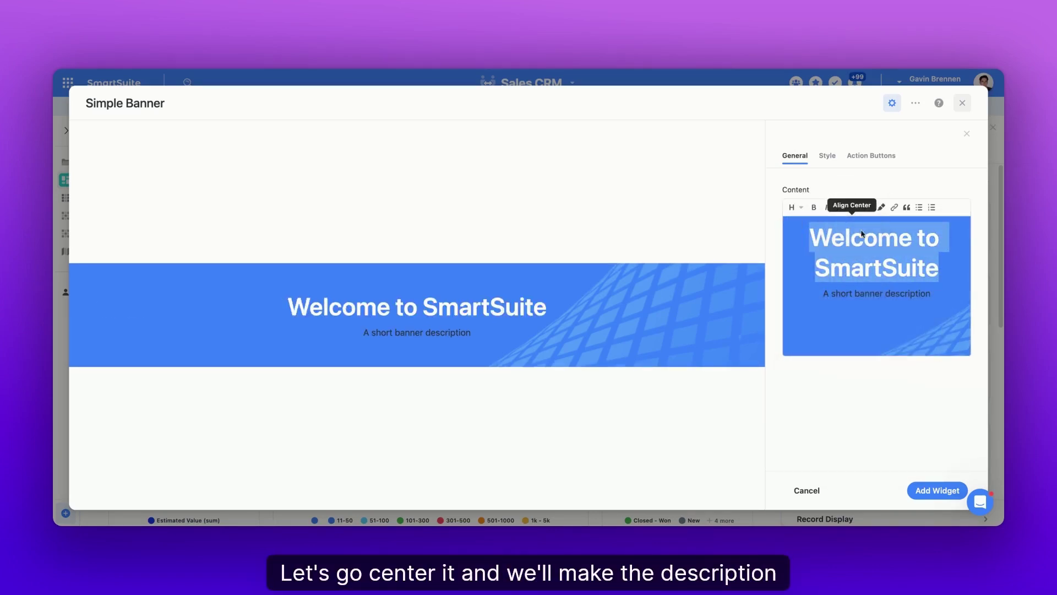
Step: Recolour the description line white and change 'SmartSuite' in the heading to 'Sales CRM'
left_click(937, 294)
triple_click(936, 293)
left_click(866, 207)
double_click(877, 268)
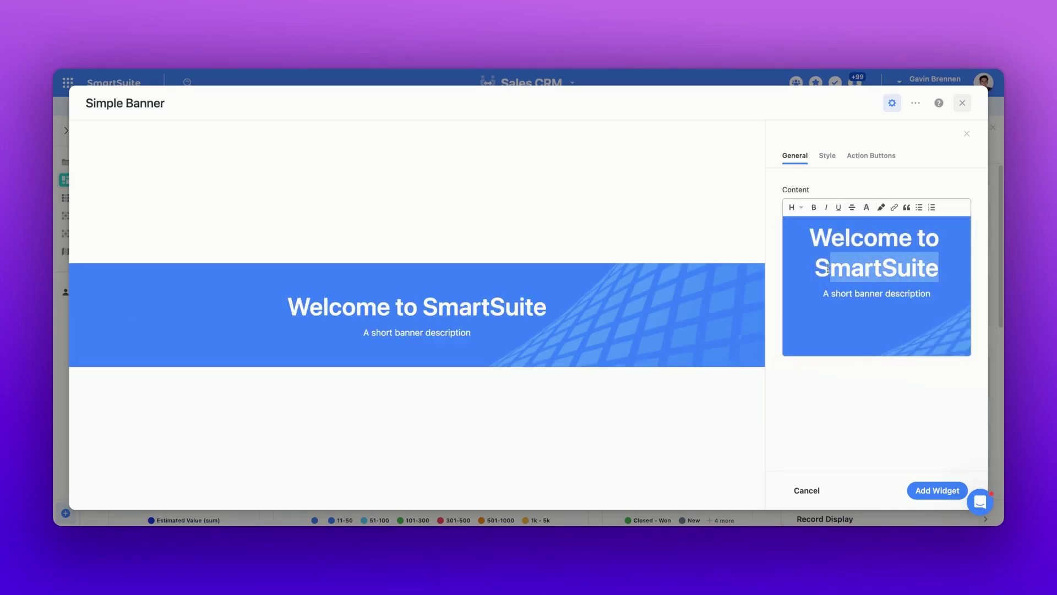
type("Sales CRM")
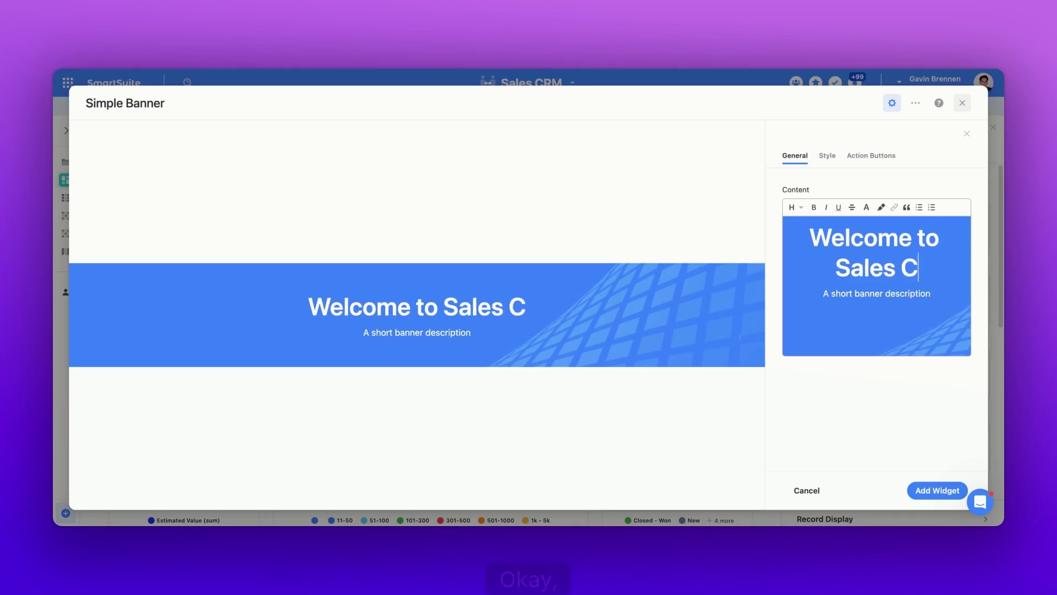
Step: Add the banner, drag it to the dashboard top, preview it, and open Dashboard Settings
left_click(938, 490)
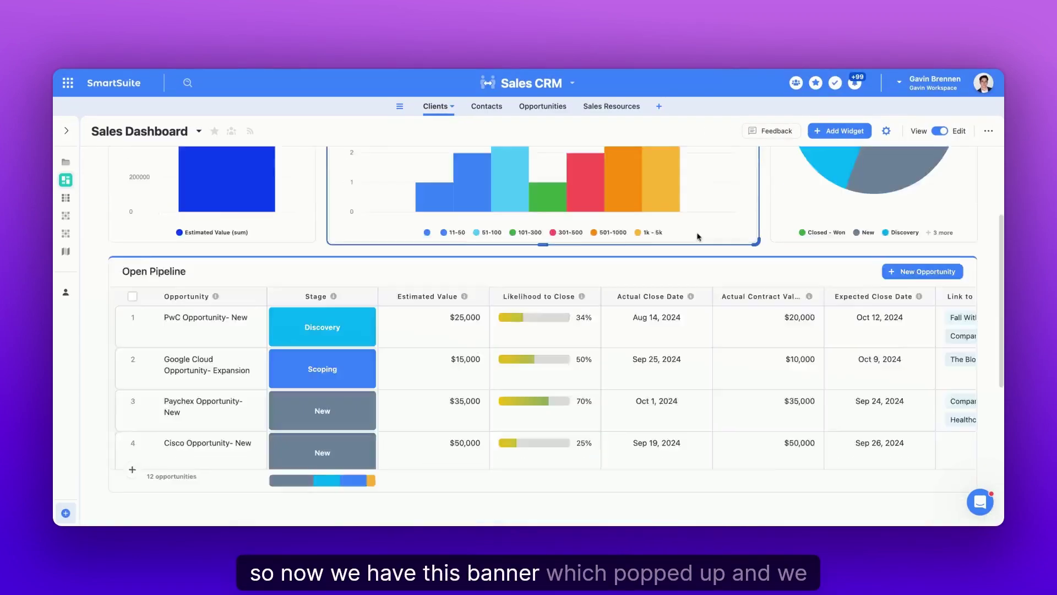
left_click_drag(115, 348, 116, 182)
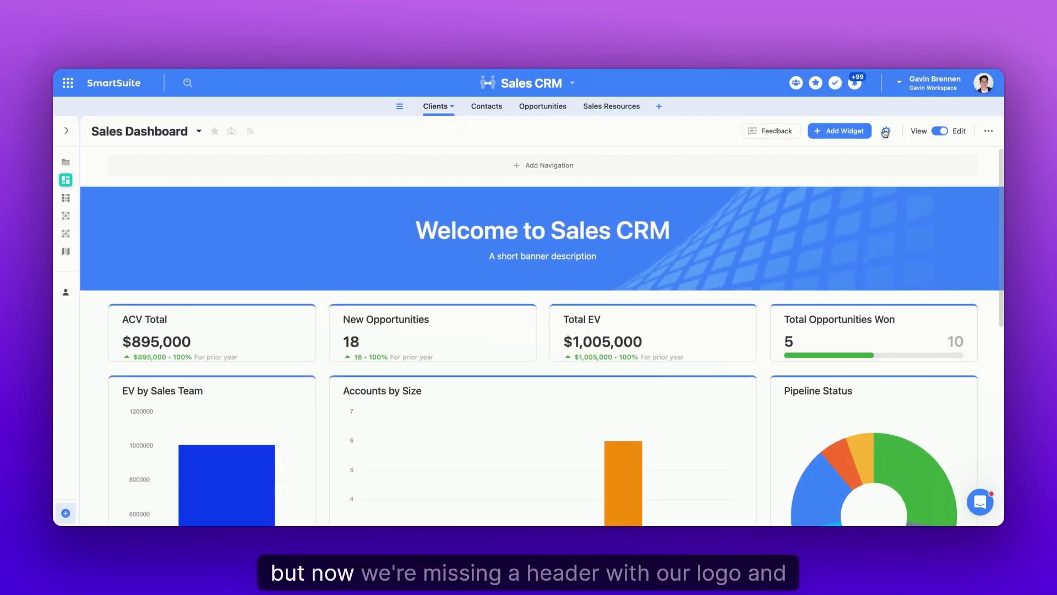
left_click(919, 132)
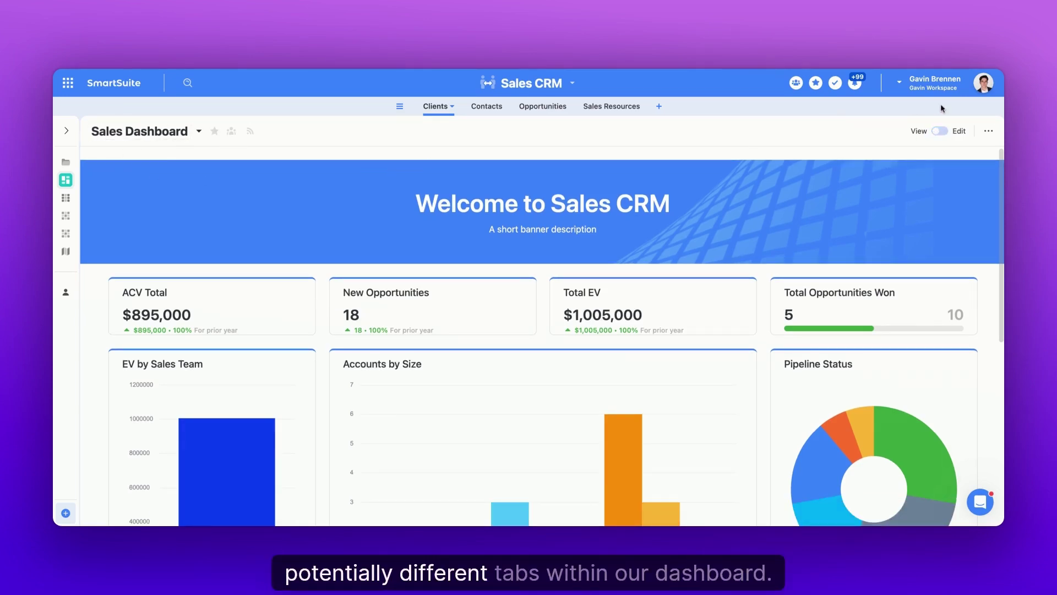
left_click(940, 132)
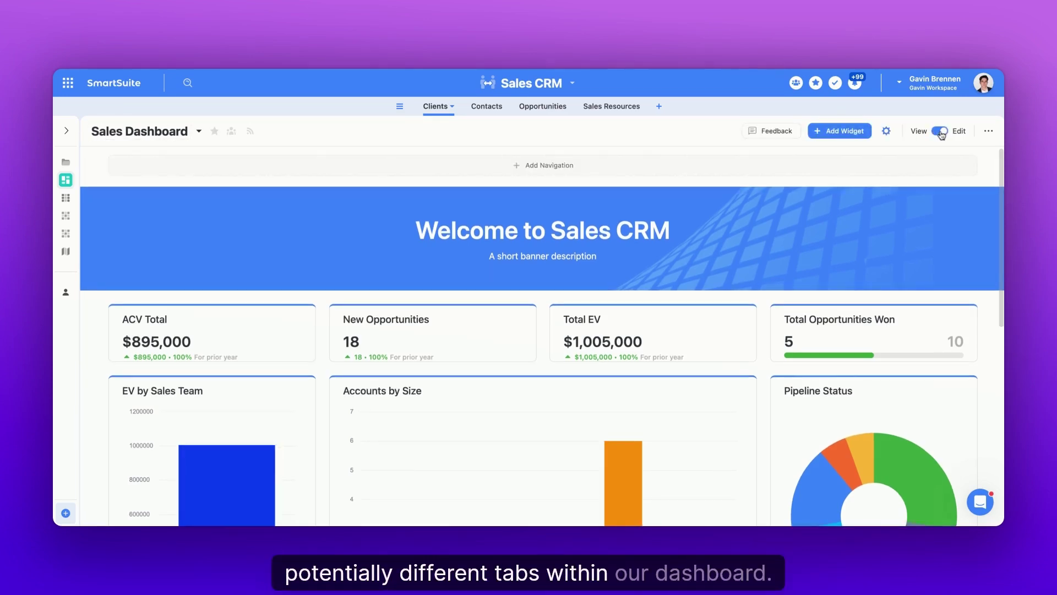
left_click(888, 131)
Step: Enable navigation tabs, centre them, name the tab 'Overview', and expand the Logo options
left_click(849, 149)
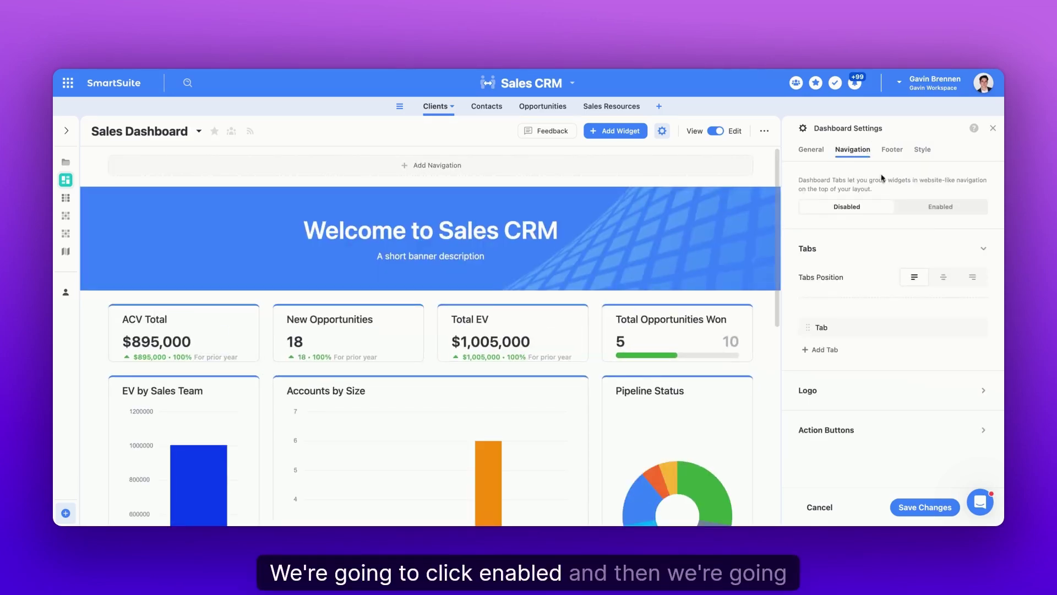
left_click(944, 207)
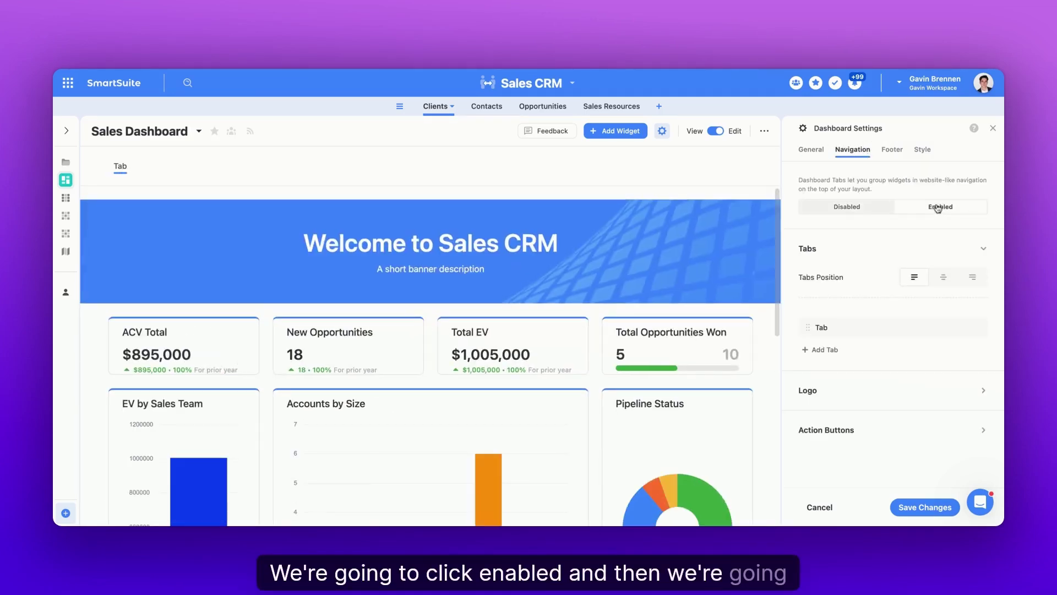
left_click(944, 277)
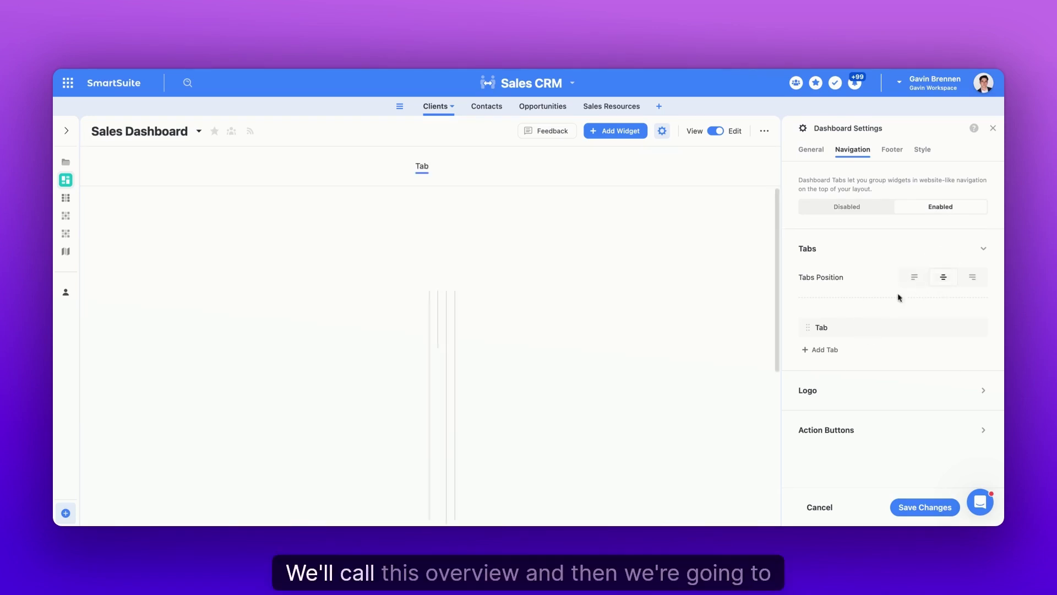
left_click(879, 328)
type("Overvie")
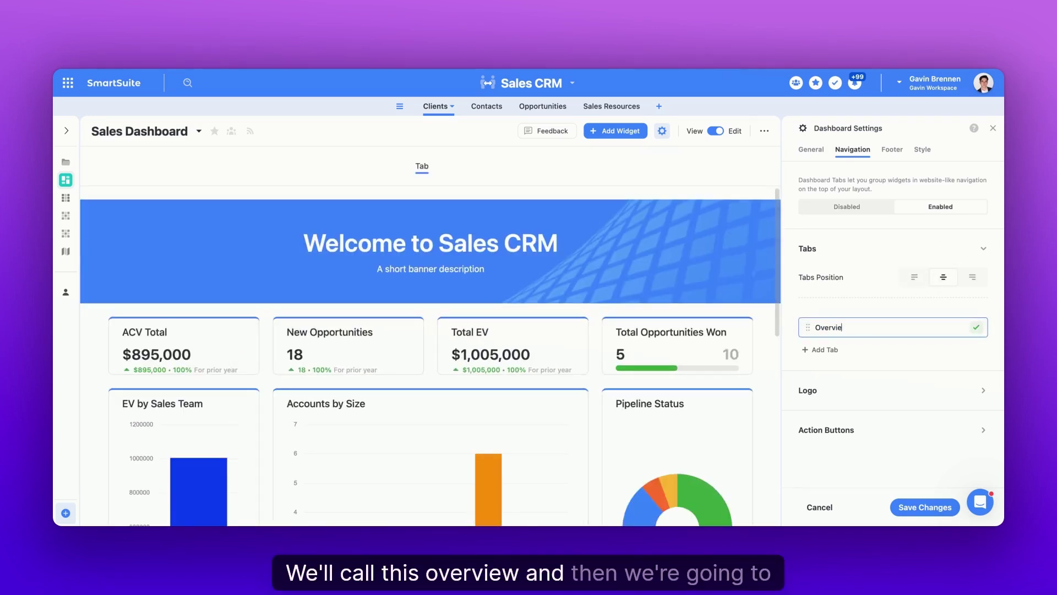
type("w")
key("Return")
left_click(829, 392)
scroll(880, 367, "down", 1)
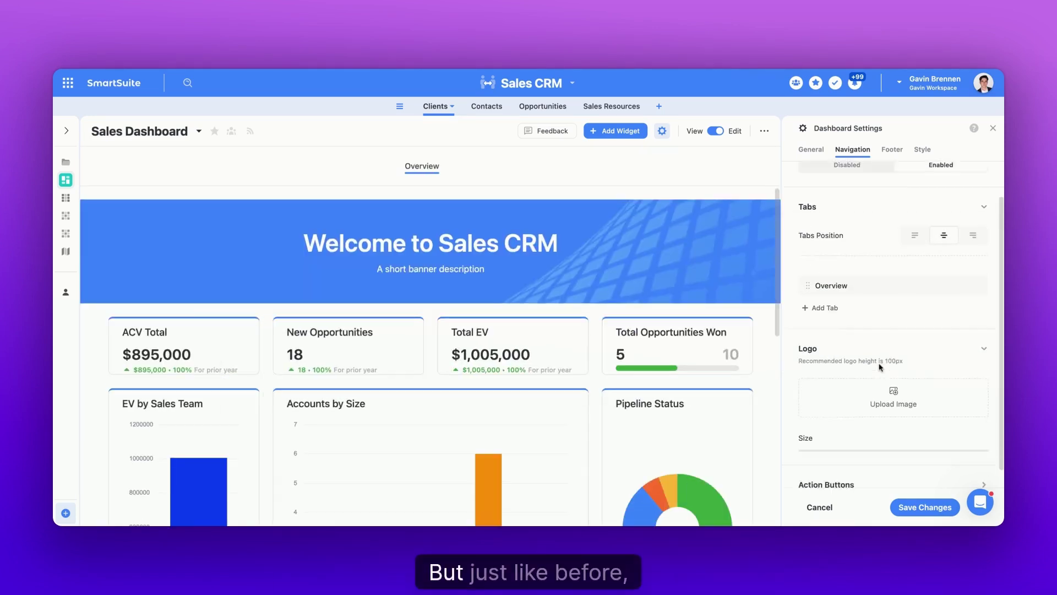
Step: Upload the SmartSuite logo file into the Brand Images library for the header logo
left_click(892, 385)
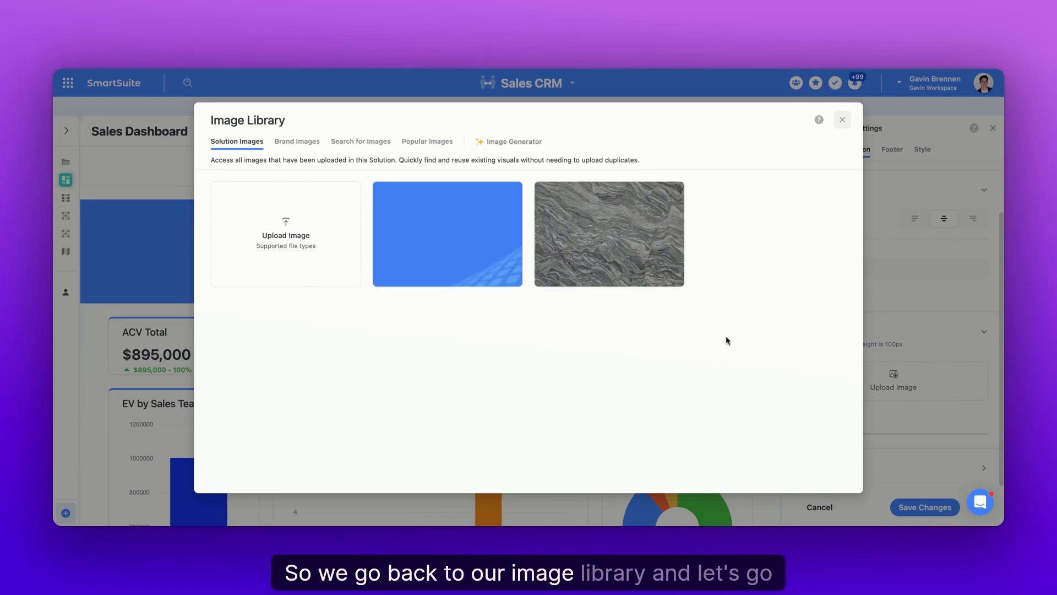
left_click(298, 141)
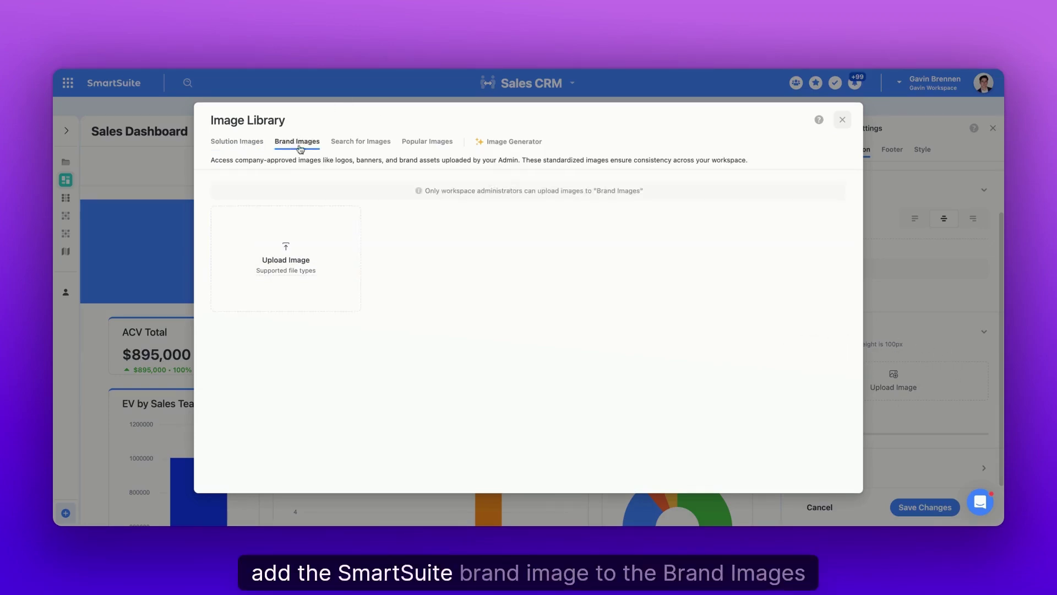
left_click(302, 254)
left_click_drag(396, 203, 529, 265)
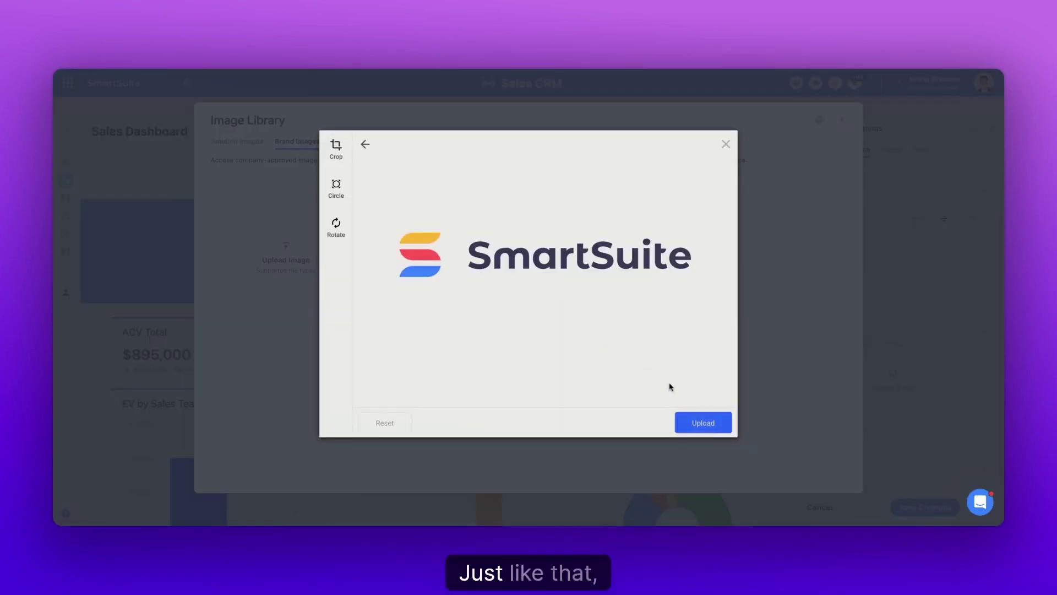
left_click(706, 425)
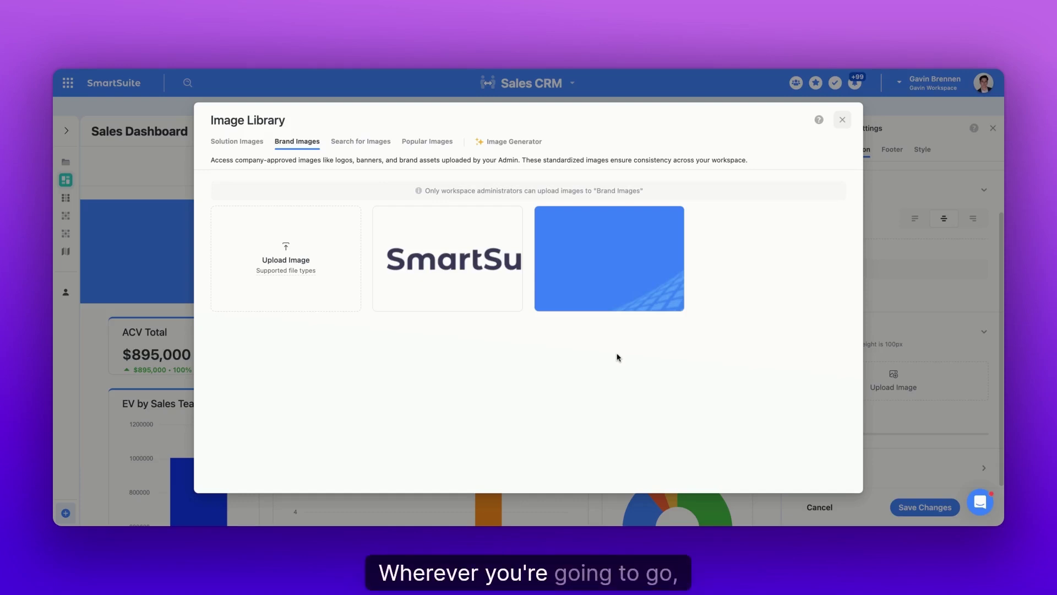
Step: Choose the uploaded SmartSuite logo as the dashboard's header logo
mouse_move(501, 275)
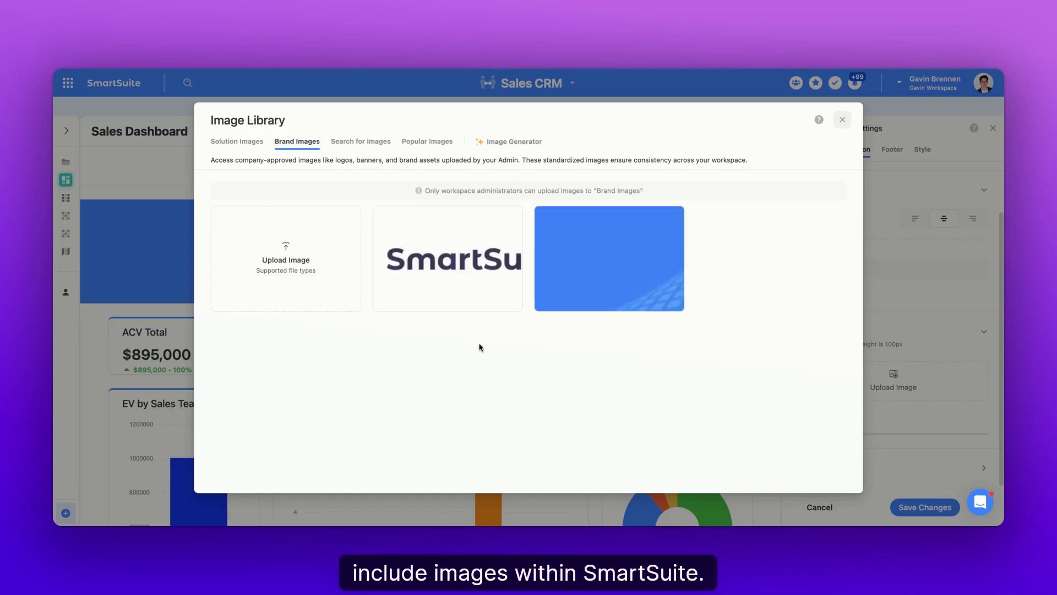
mouse_move(389, 265)
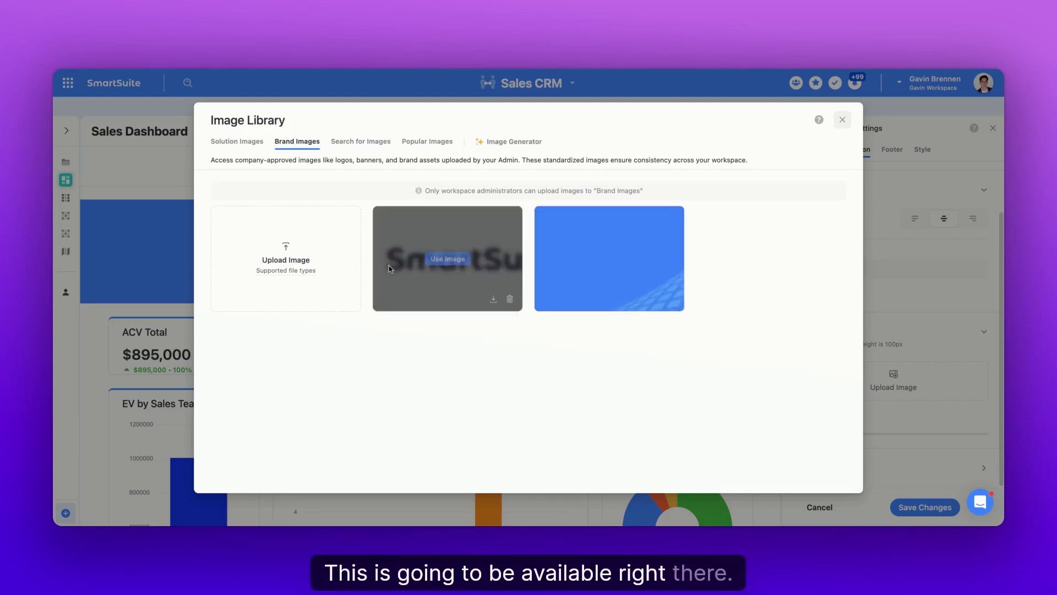
left_click(455, 264)
Step: Save the navigation header settings and switch the dashboard from Edit to View mode
left_click(924, 506)
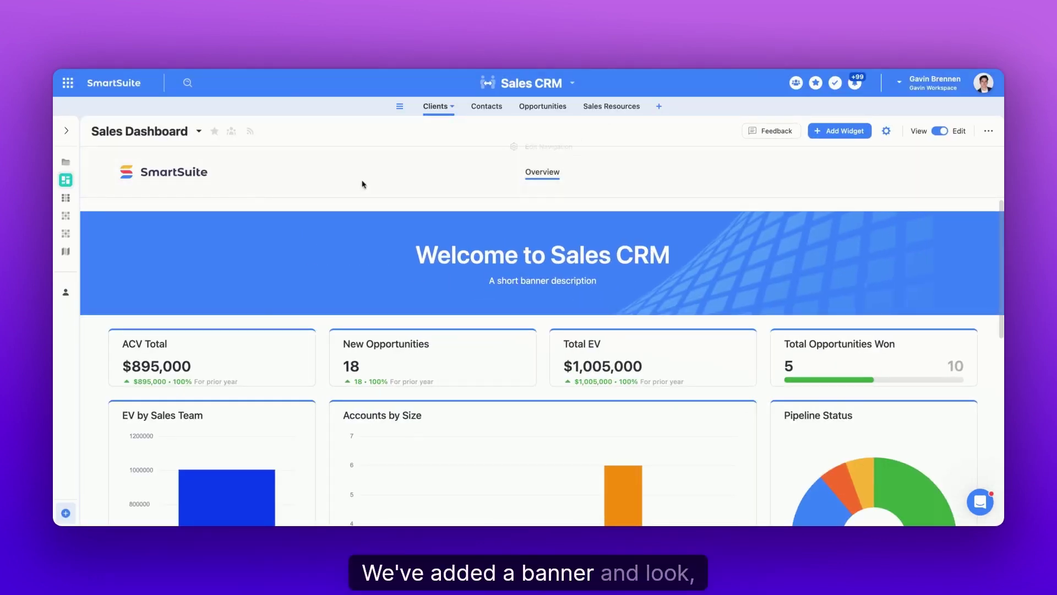
left_click(941, 131)
Step: Scroll through the finished Sales Dashboard to review the logo, Overview tab, banner and KPI cards
scroll(649, 308, "down", 6)
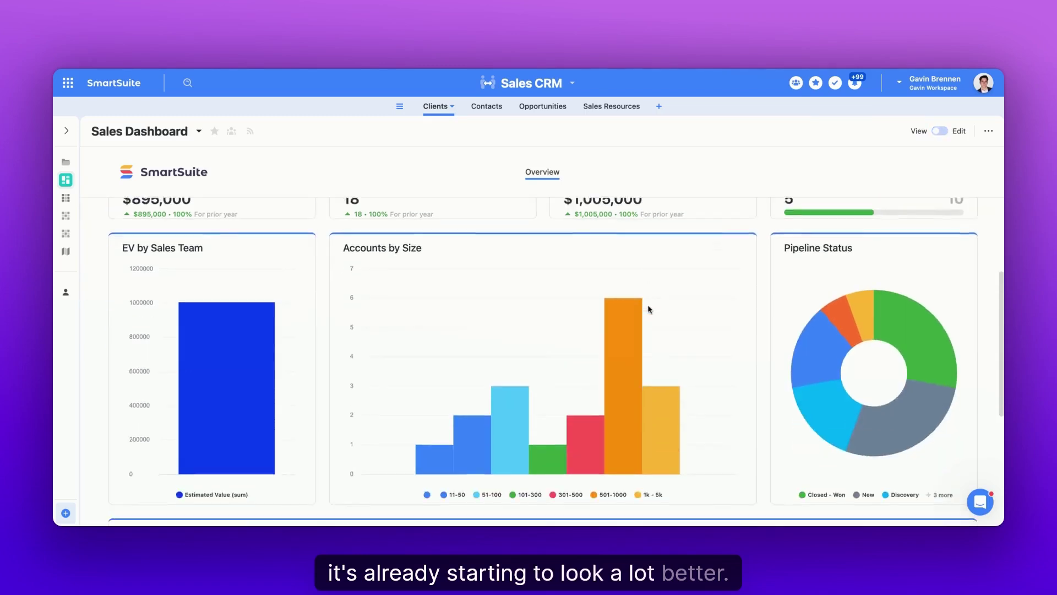
scroll(650, 309, "up", 6)
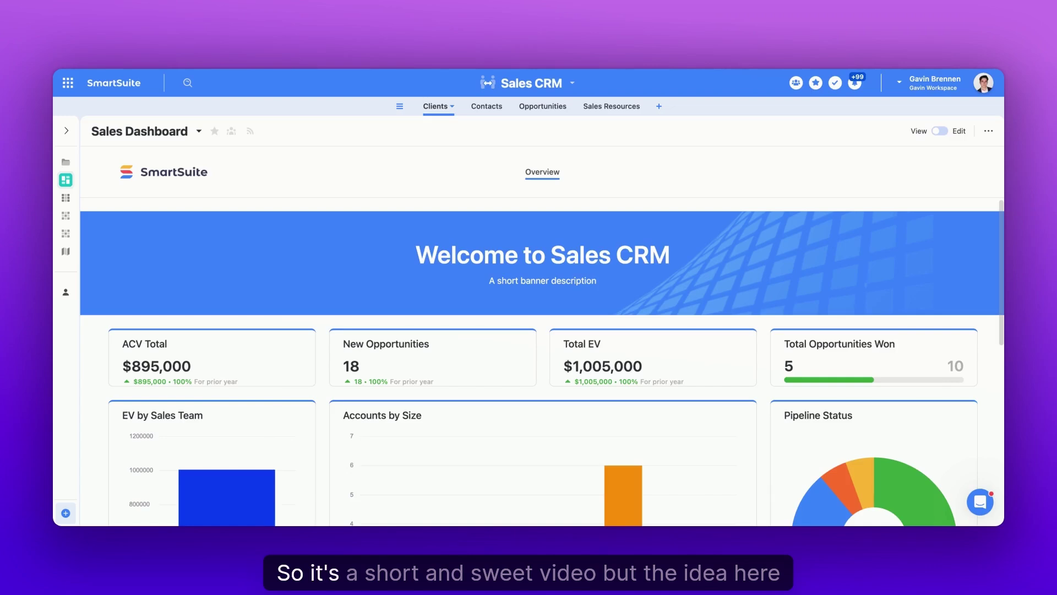
scroll(542, 385, "down", 2)
scroll(542, 386, "up", 2)
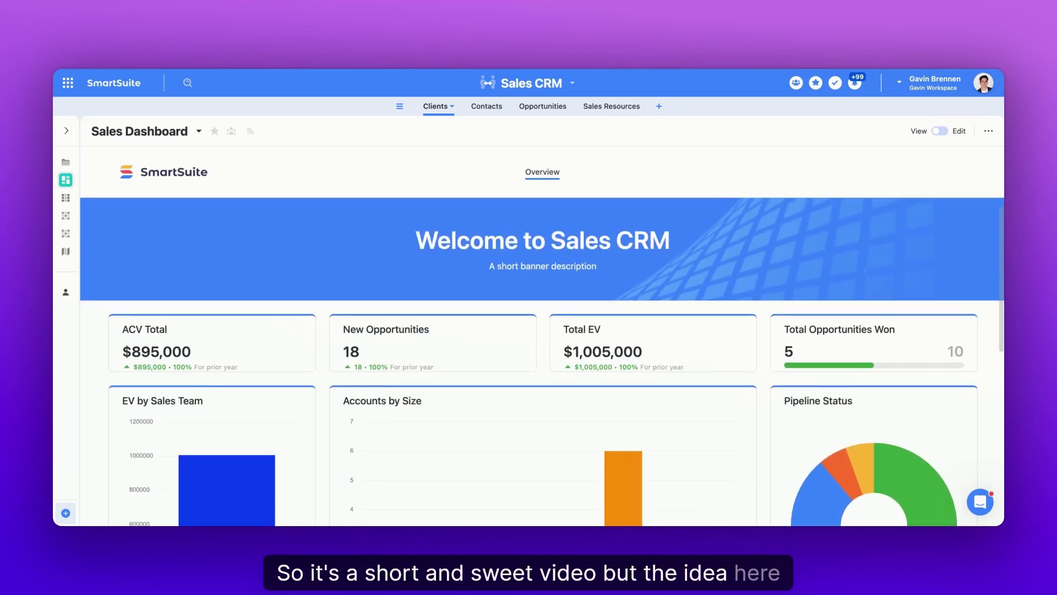
scroll(542, 386, "up", 1)
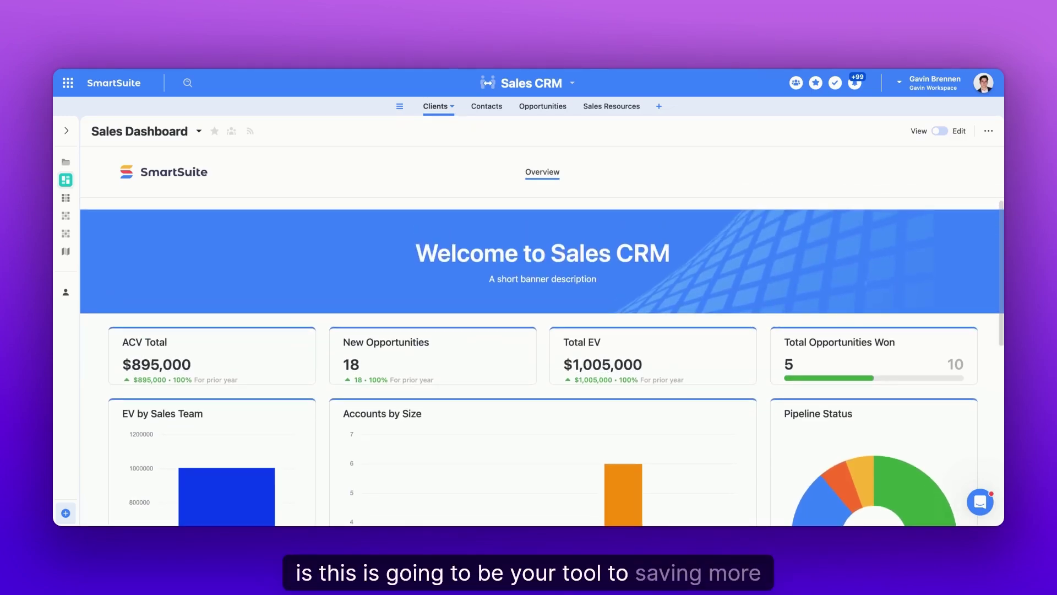